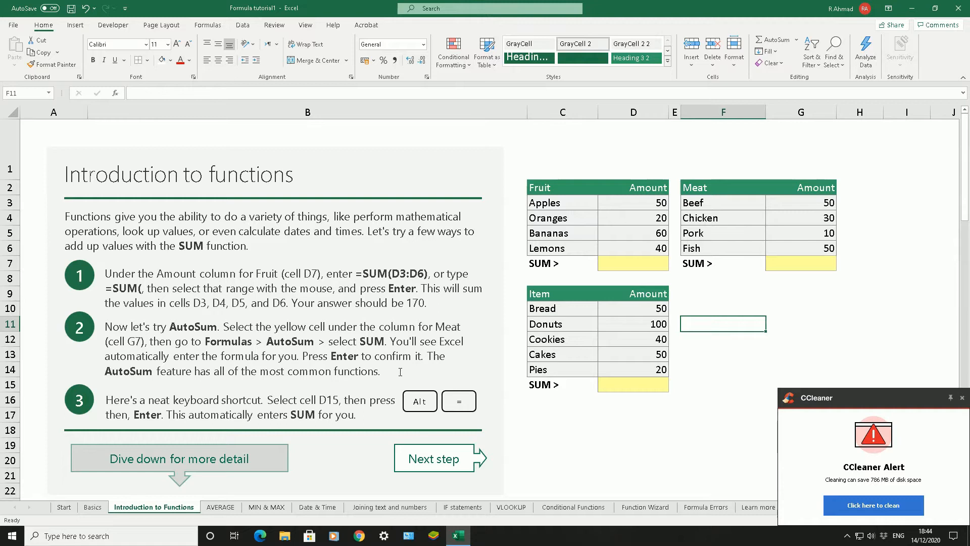
Step: Dismiss the CCleaner alert and examine the Fruit table's item names, their amounts and its empty SUM cell
{"action": "left_click", "coordinate": [961, 398]}
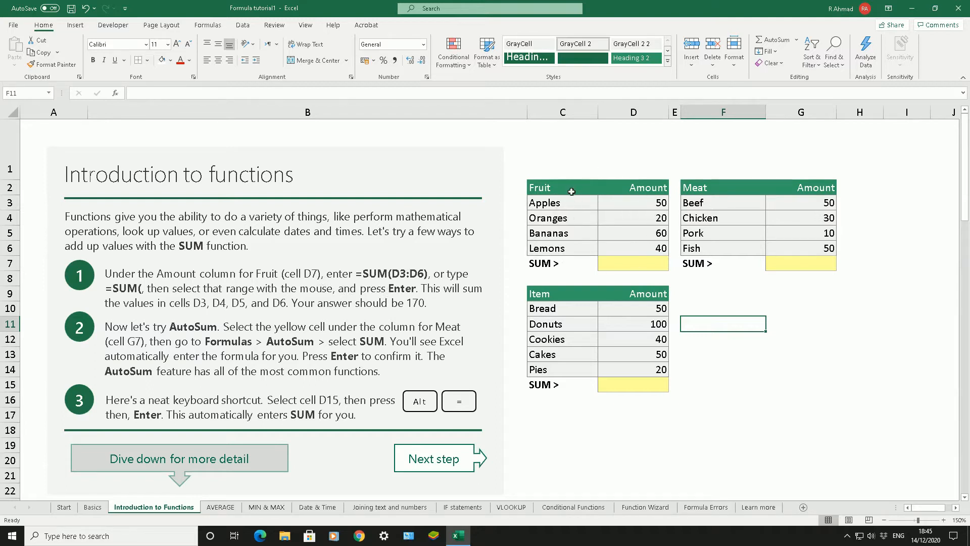
{"action": "left_click_drag", "start_coordinate": [555, 189], "coordinate": [566, 247]}
{"action": "left_click_drag", "start_coordinate": [621, 188], "coordinate": [626, 251]}
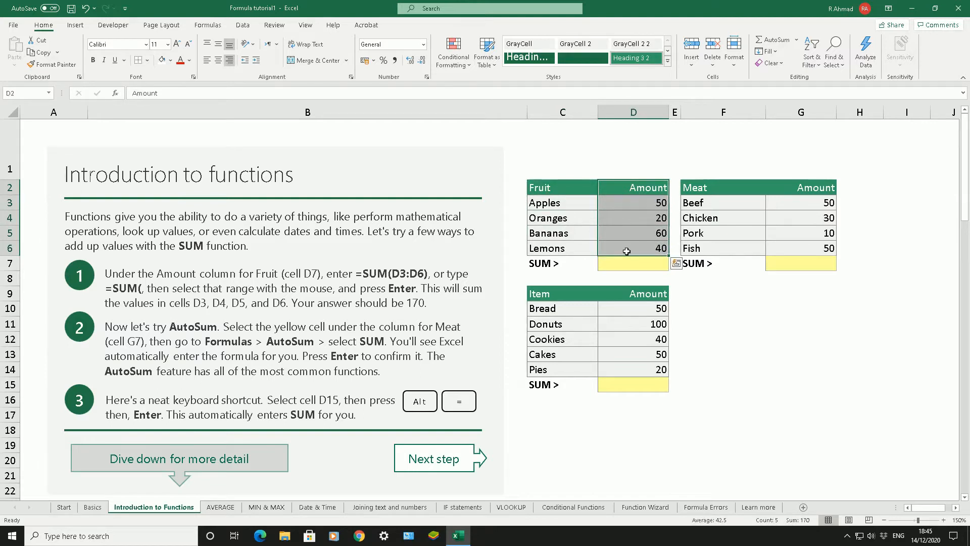
{"action": "left_click", "coordinate": [589, 207]}
{"action": "left_click", "coordinate": [607, 202]}
{"action": "left_click", "coordinate": [582, 217]}
{"action": "left_click", "coordinate": [612, 219]}
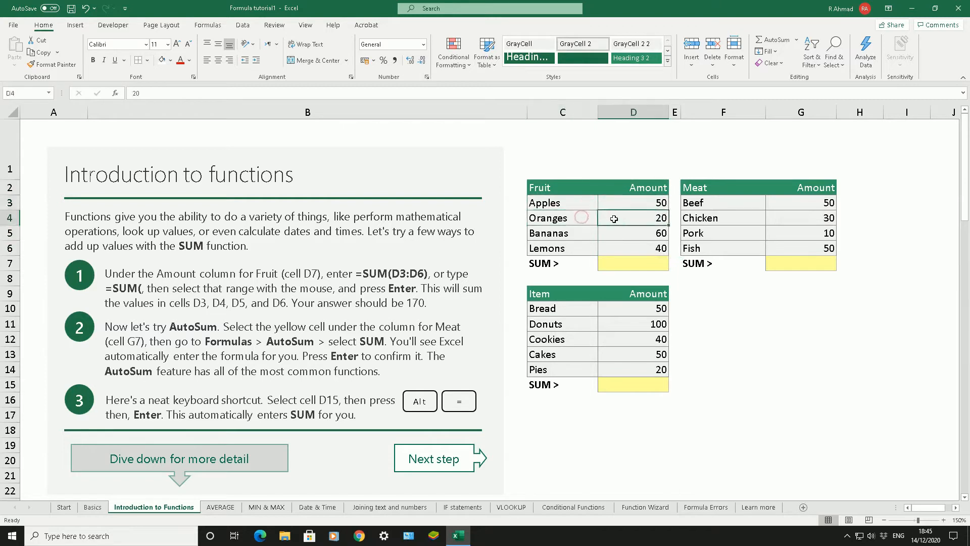
{"action": "left_click", "coordinate": [582, 231]}
{"action": "left_click", "coordinate": [622, 235]}
{"action": "left_click", "coordinate": [586, 248]}
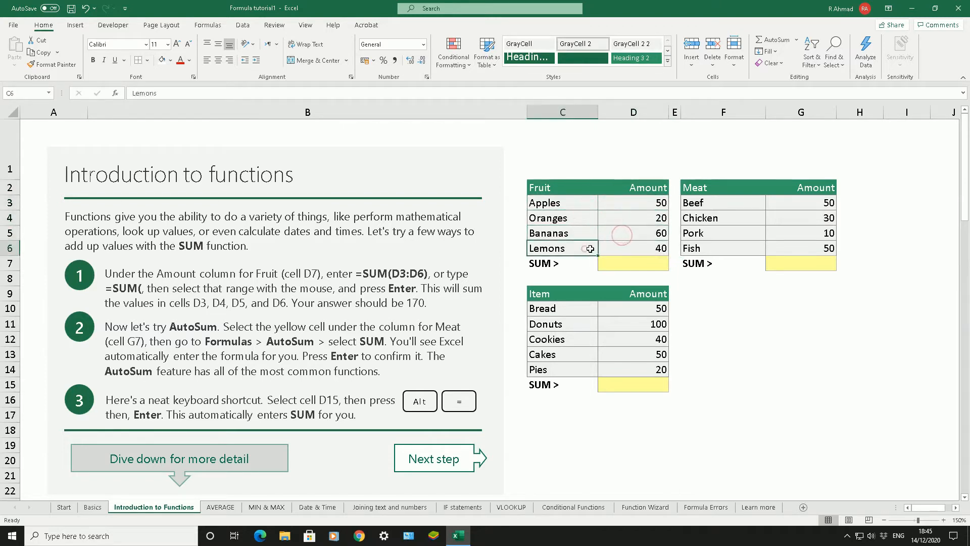
{"action": "left_click", "coordinate": [622, 250]}
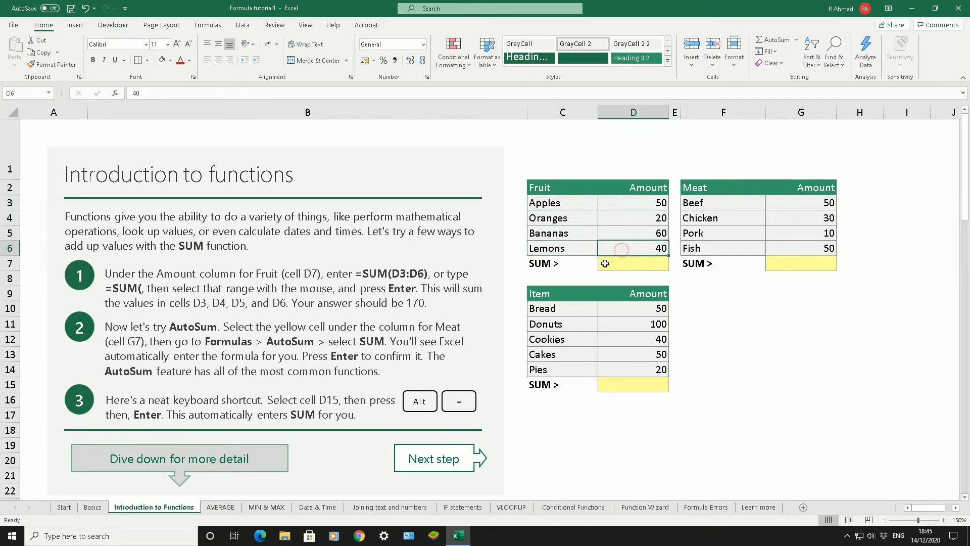
{"action": "left_click", "coordinate": [607, 263]}
{"action": "left_click_drag", "start_coordinate": [635, 205], "coordinate": [637, 243]}
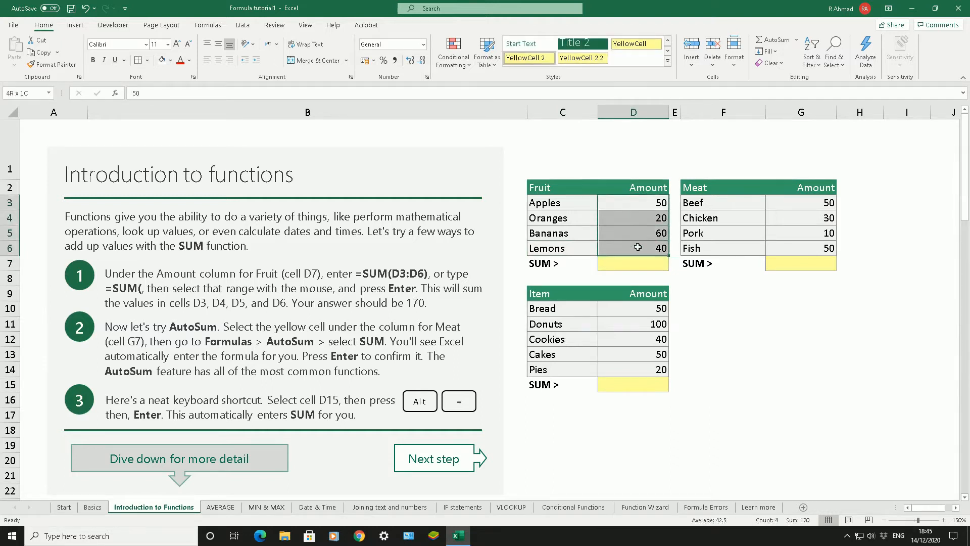
Step: Enter the formula =sum(D3:D6) in cell D7 to total the Fruit amounts
{"action": "left_click", "coordinate": [637, 263]}
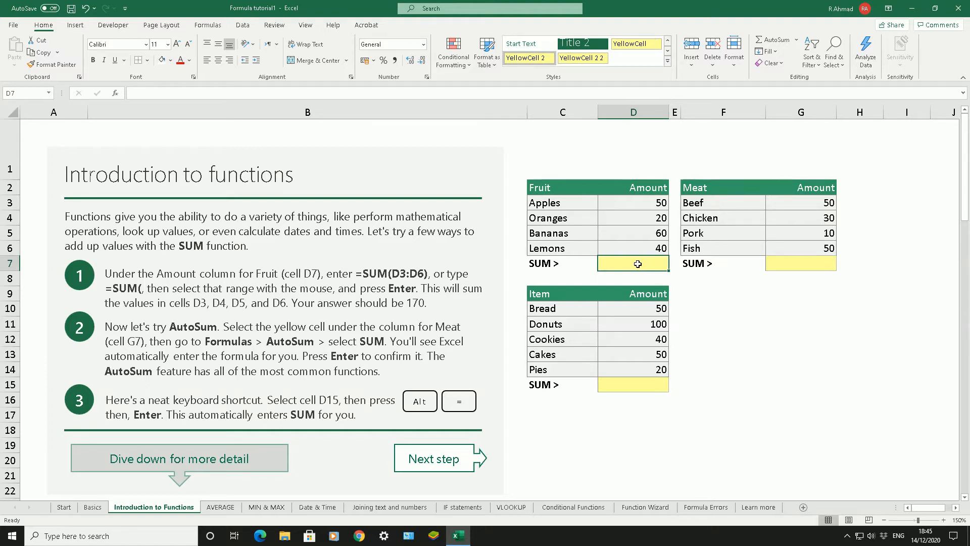
{"action": "type", "text": "="}
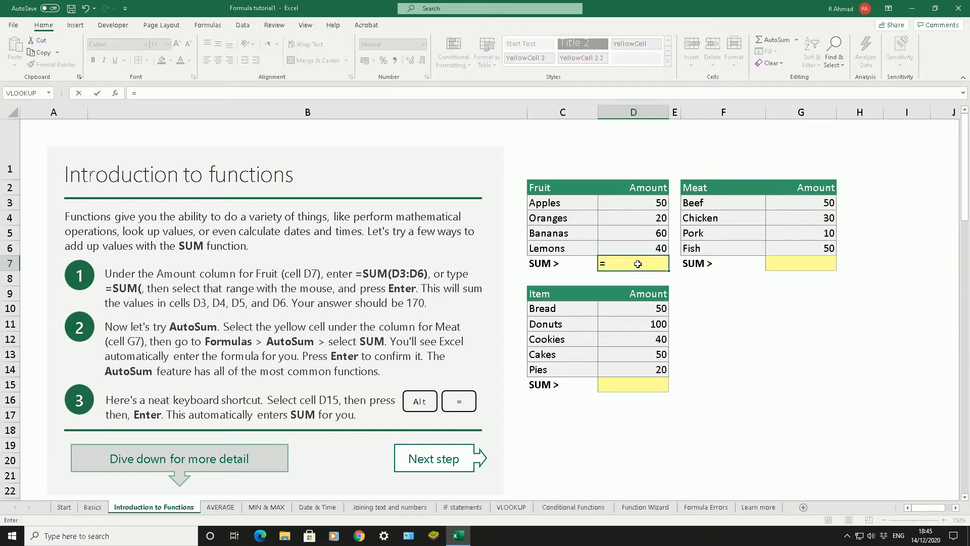
{"action": "type", "text": "sum"}
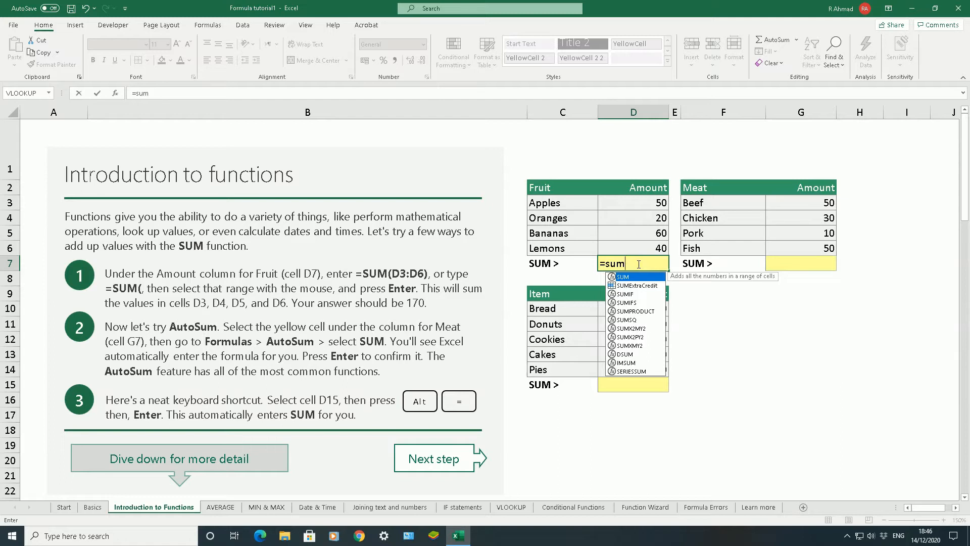
{"action": "type", "text": "("}
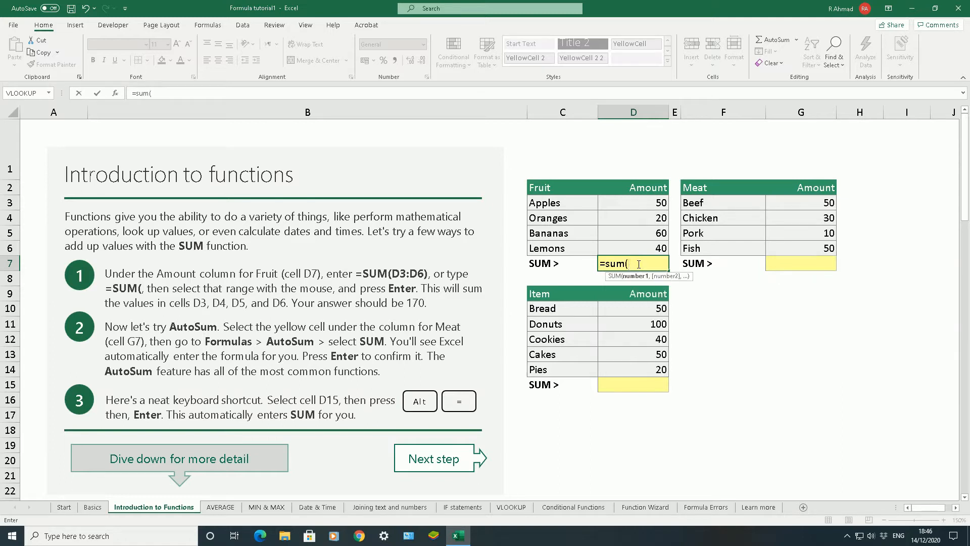
{"action": "left_click", "coordinate": [647, 202]}
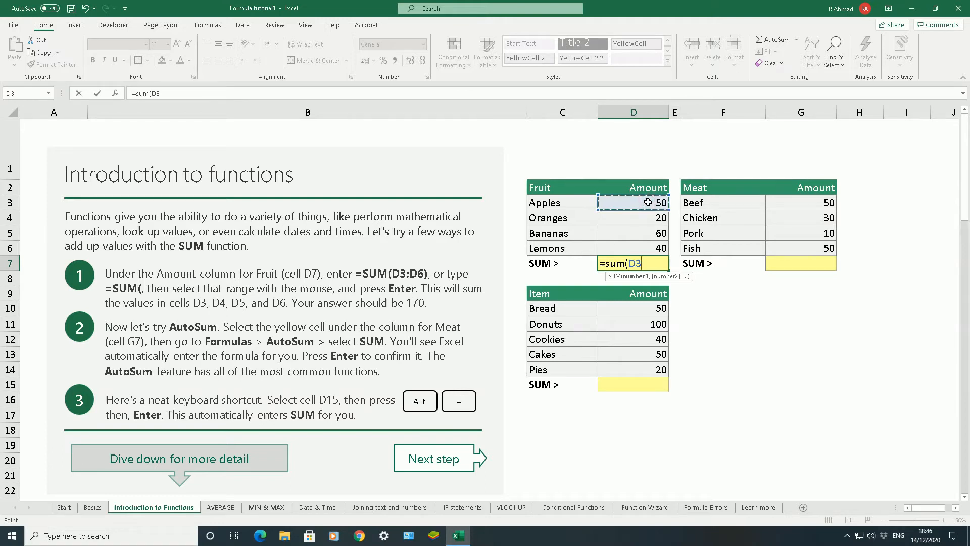
{"action": "left_click_drag", "start_coordinate": [648, 202], "coordinate": [647, 247]}
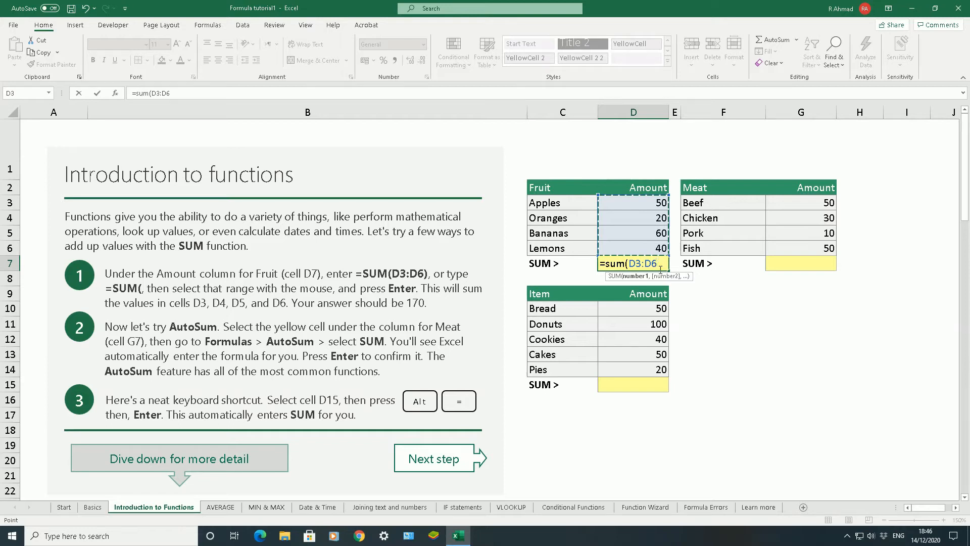
{"action": "type", "text": ")"}
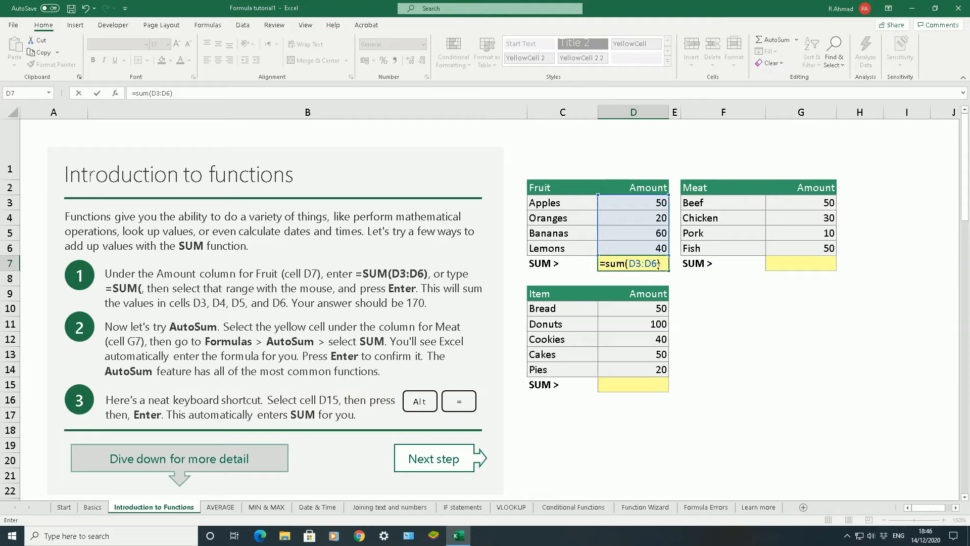
{"action": "key", "text": "Return"}
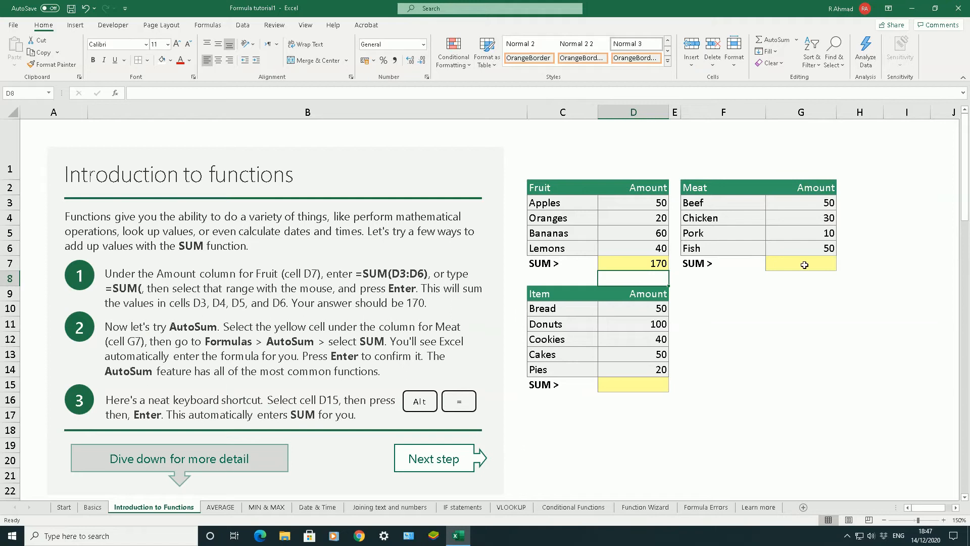
Step: Examine the Meat table's items from Beef to Fish and their amounts in G3 to G6
{"action": "left_click", "coordinate": [718, 188]}
{"action": "left_click", "coordinate": [717, 199]}
{"action": "left_click", "coordinate": [715, 219]}
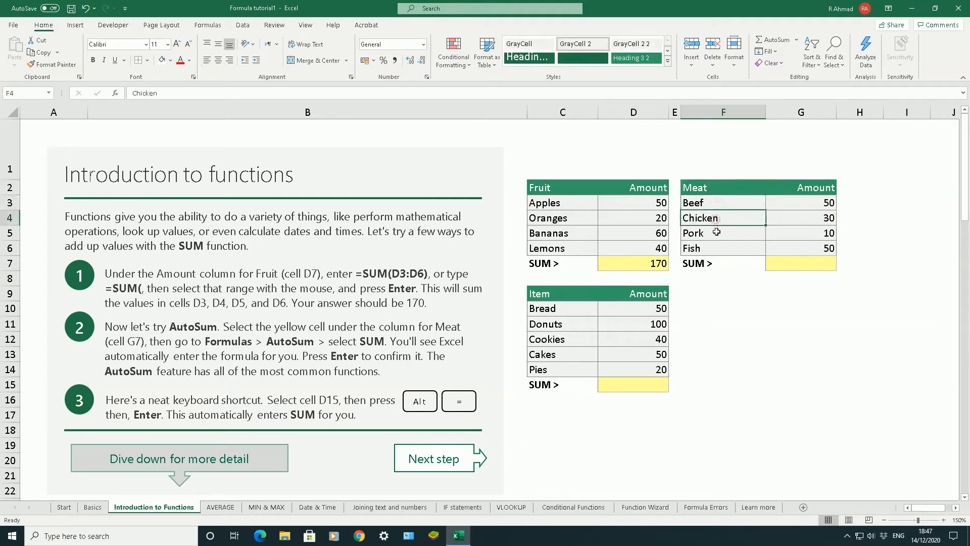
{"action": "left_click", "coordinate": [719, 246]}
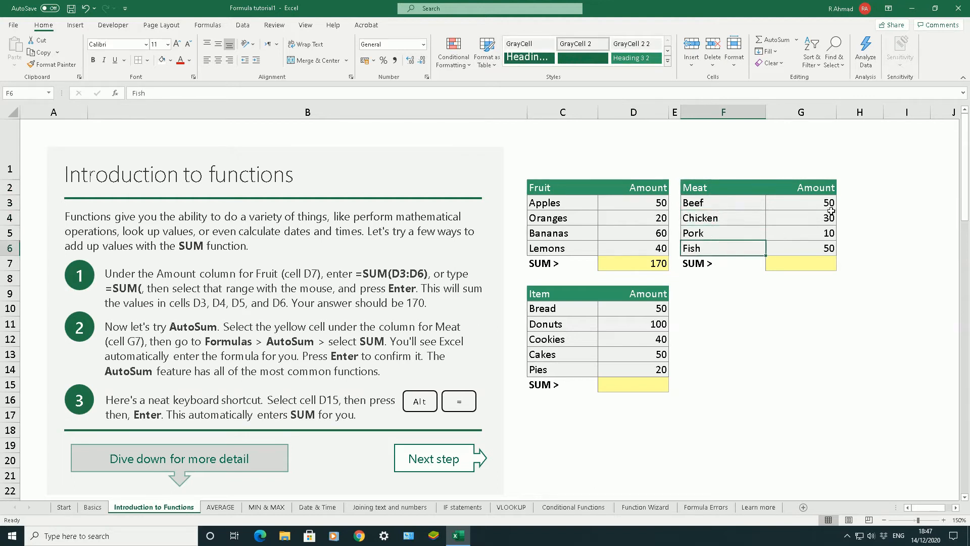
{"action": "left_click", "coordinate": [815, 204]}
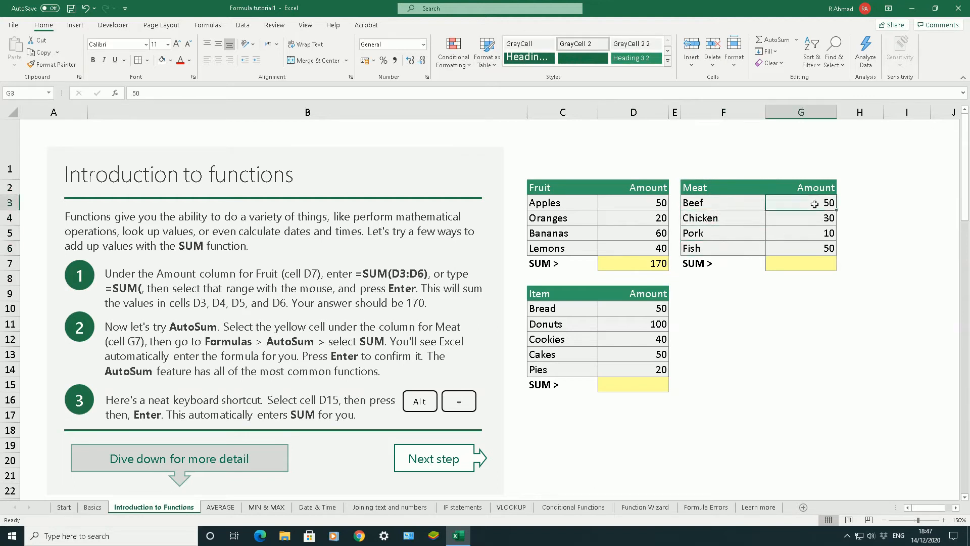
{"action": "left_click", "coordinate": [809, 216]}
{"action": "left_click", "coordinate": [809, 231]}
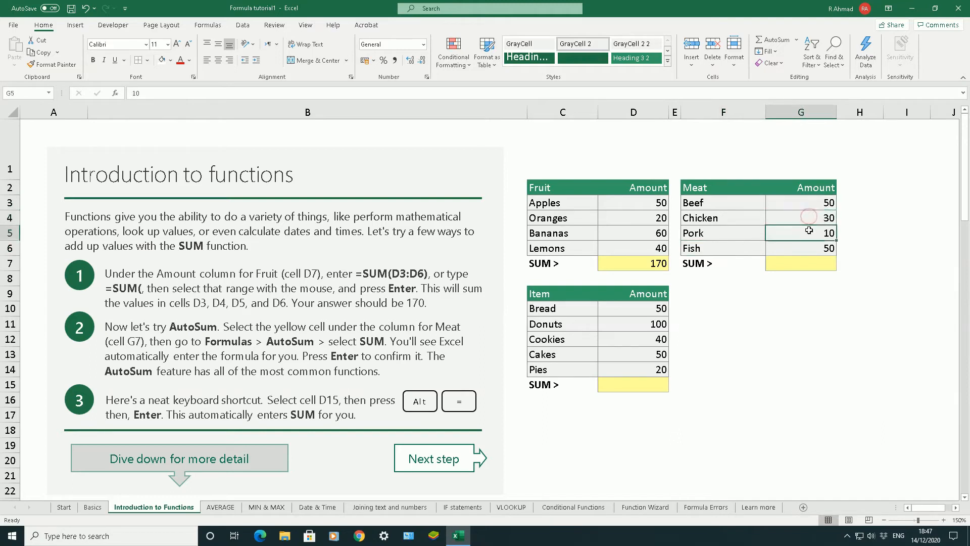
{"action": "left_click", "coordinate": [808, 247]}
{"action": "left_click", "coordinate": [803, 203]}
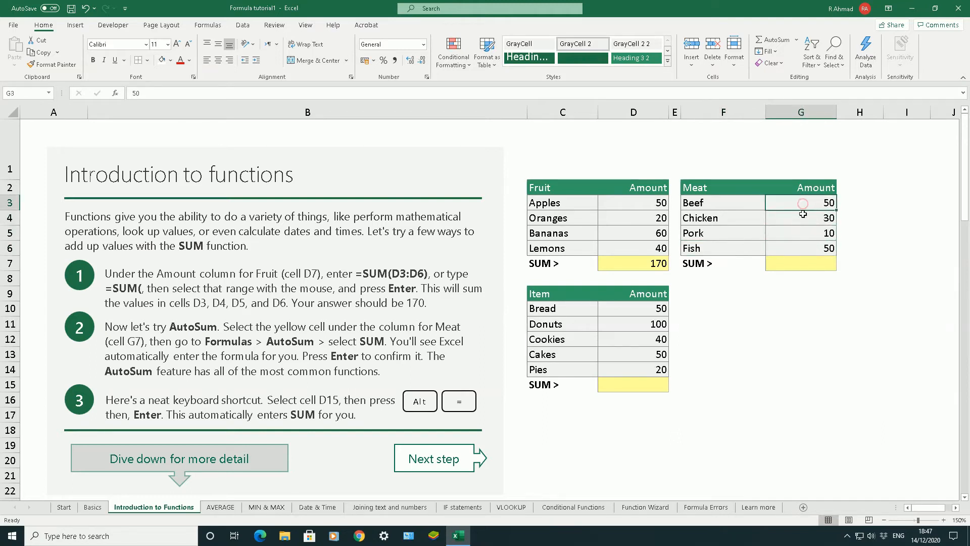
{"action": "left_click", "coordinate": [803, 214]}
{"action": "left_click", "coordinate": [807, 238]}
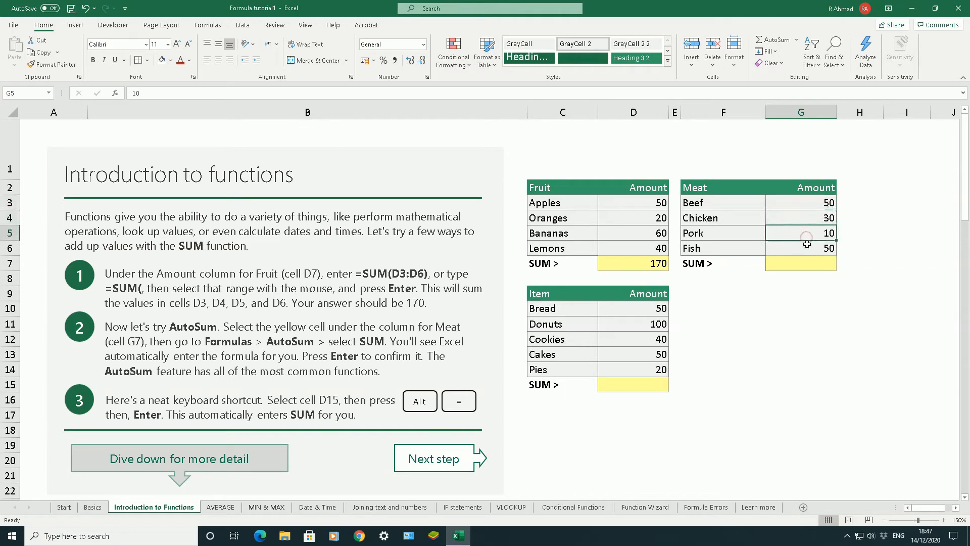
{"action": "left_click", "coordinate": [807, 245]}
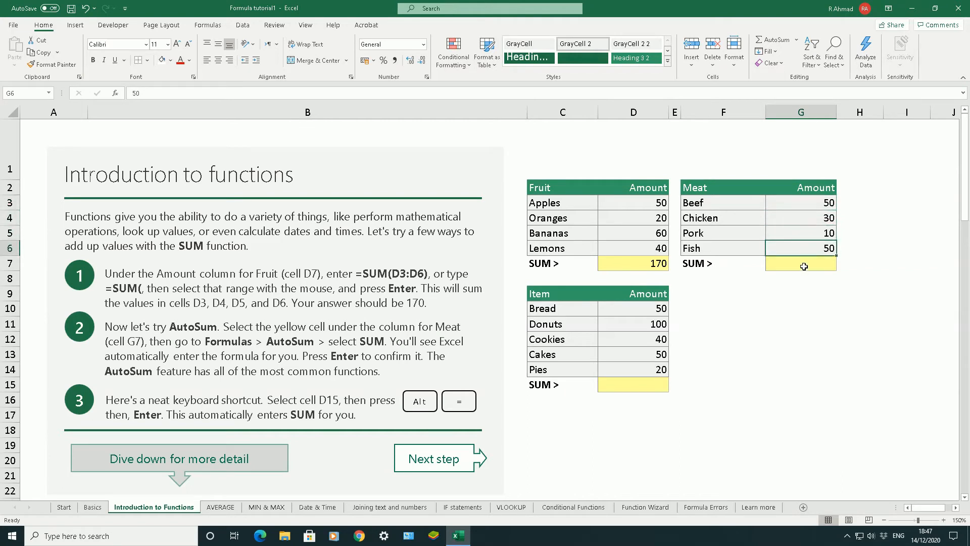
Step: Total the Meat amounts in cell G7 with AutoSum, using the range G3:G6
{"action": "left_click", "coordinate": [804, 266]}
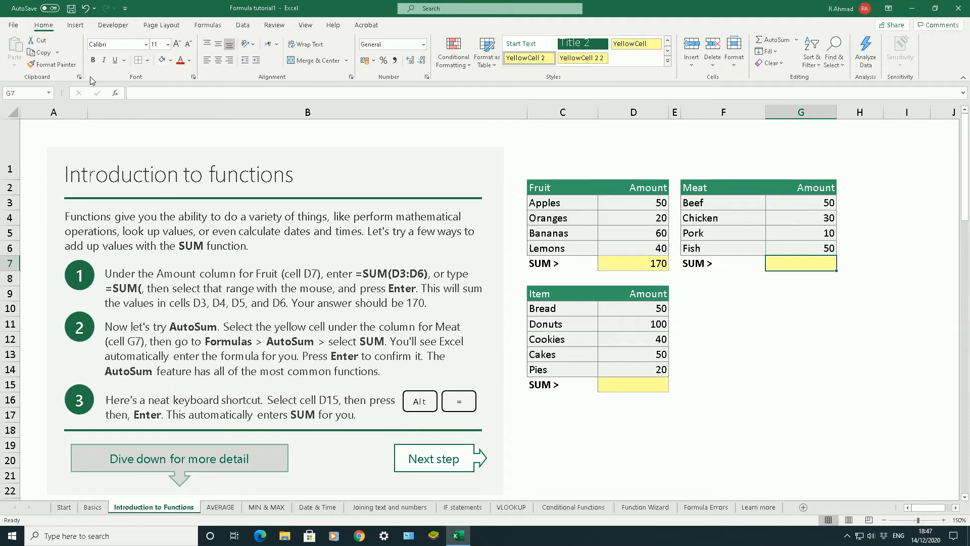
{"action": "double_click", "coordinate": [43, 25]}
{"action": "double_click", "coordinate": [42, 25]}
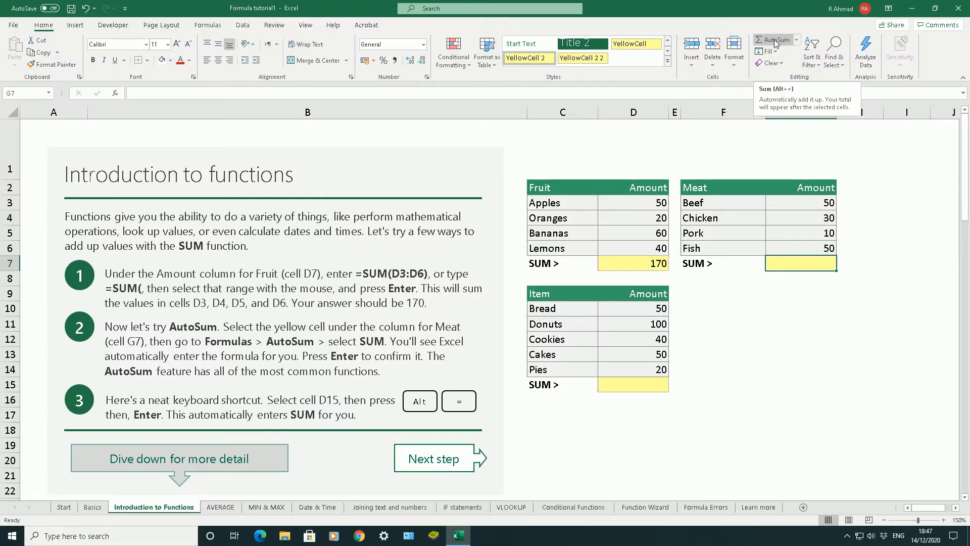
{"action": "left_click", "coordinate": [776, 41]}
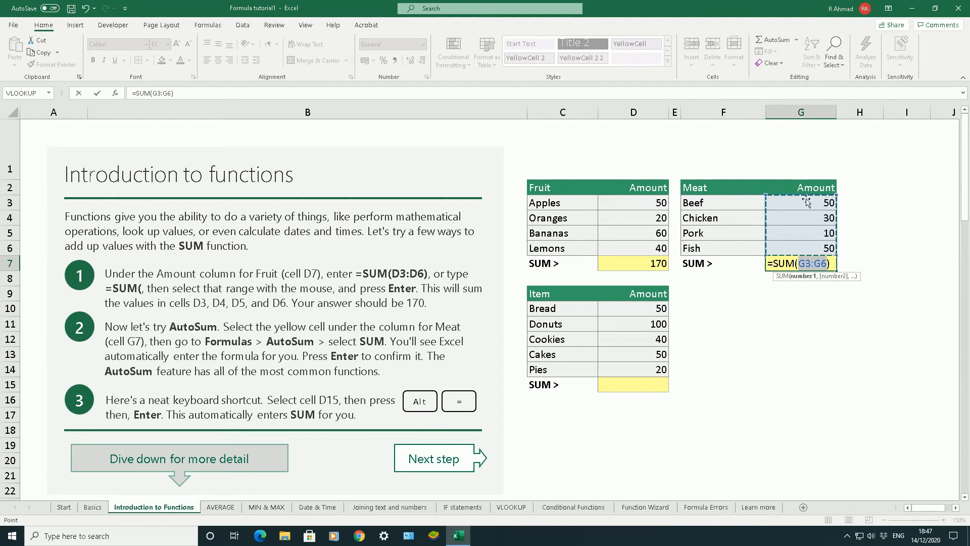
{"action": "key", "text": "Return"}
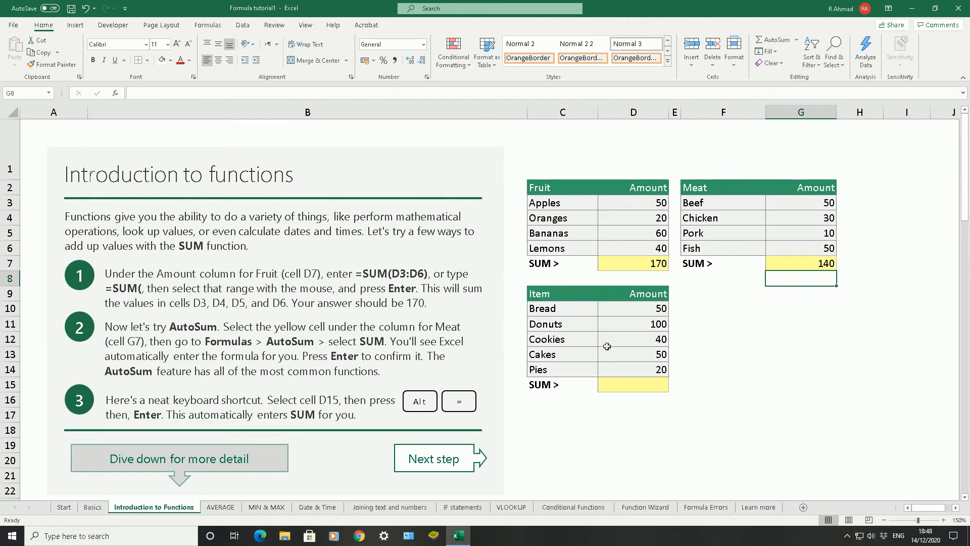
Step: Examine the Item table's entries from Bread to Pies and their amounts in D10 to D14
{"action": "left_click", "coordinate": [547, 303]}
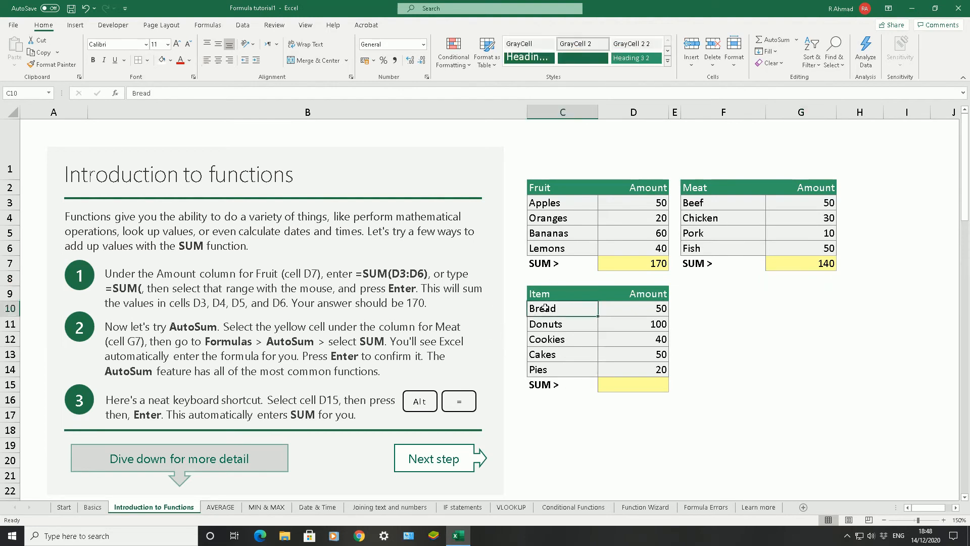
{"action": "left_click", "coordinate": [545, 324]}
{"action": "left_click", "coordinate": [545, 337]}
{"action": "left_click", "coordinate": [544, 354]}
{"action": "left_click", "coordinate": [562, 369]}
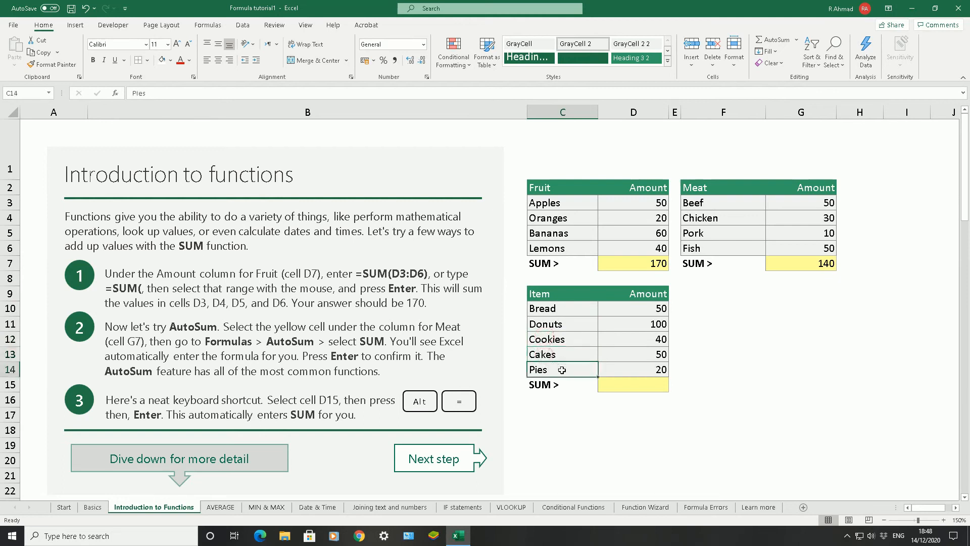
{"action": "left_click", "coordinate": [612, 312]}
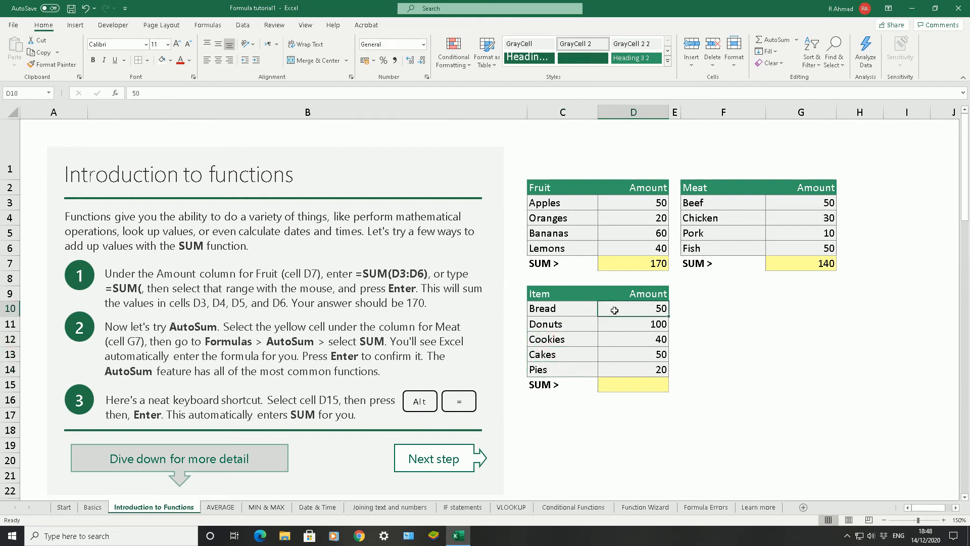
{"action": "left_click", "coordinate": [619, 326]}
{"action": "left_click", "coordinate": [619, 340]}
{"action": "left_click", "coordinate": [619, 354]}
{"action": "left_click", "coordinate": [619, 369]}
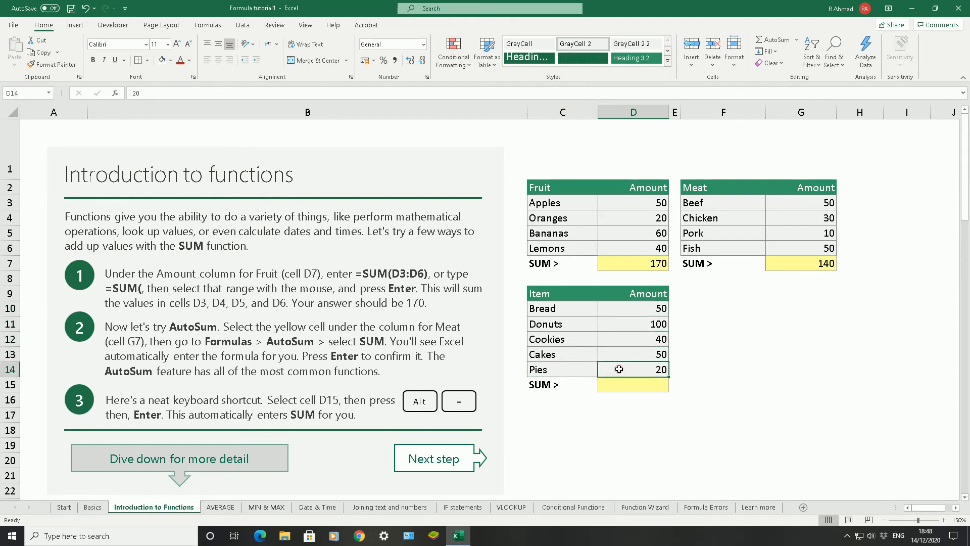
Step: Enter the formula =sum(D10:D14) in cell D15 to total the Item amounts, picking the first and last cells of the range separately
{"action": "left_click", "coordinate": [620, 386]}
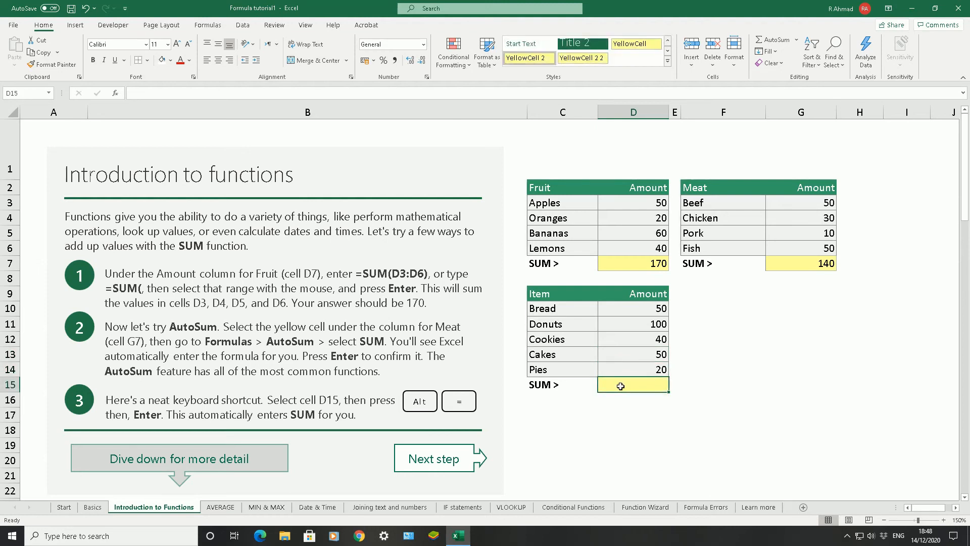
{"action": "type", "text": "="}
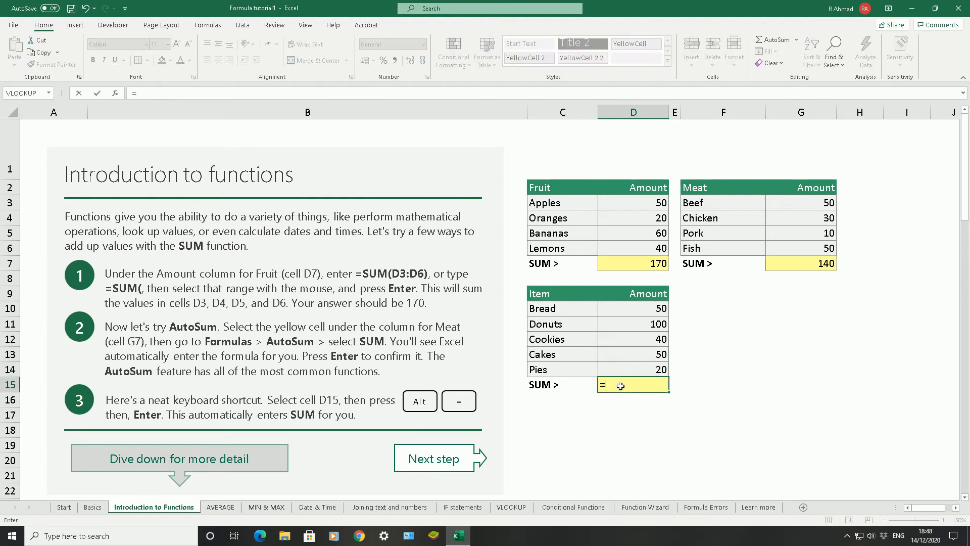
{"action": "type", "text": "sum"}
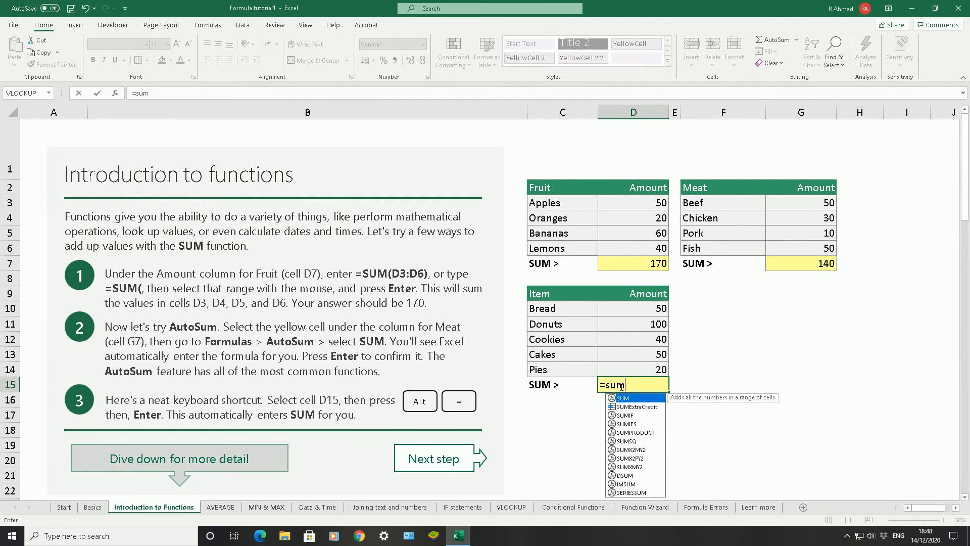
{"action": "type", "text": "("}
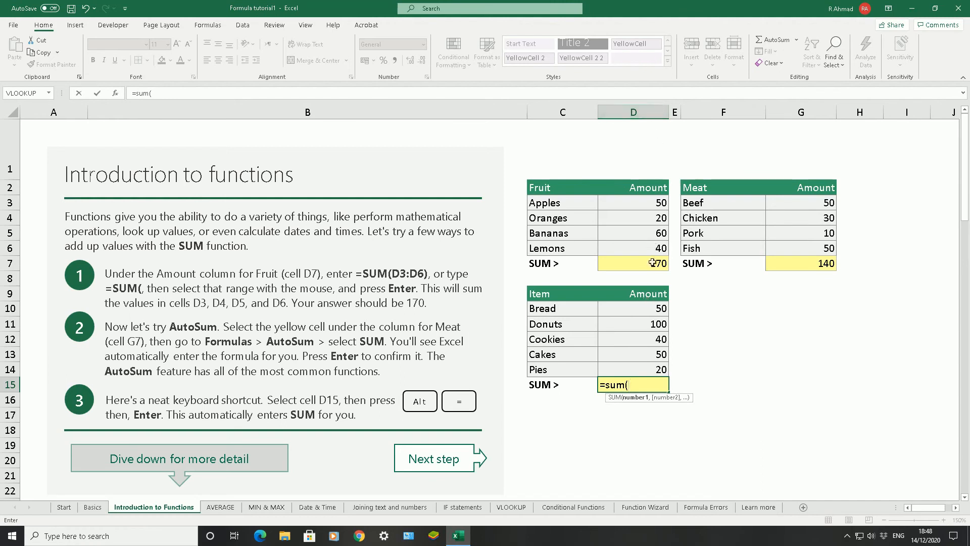
{"action": "left_click", "coordinate": [633, 313]}
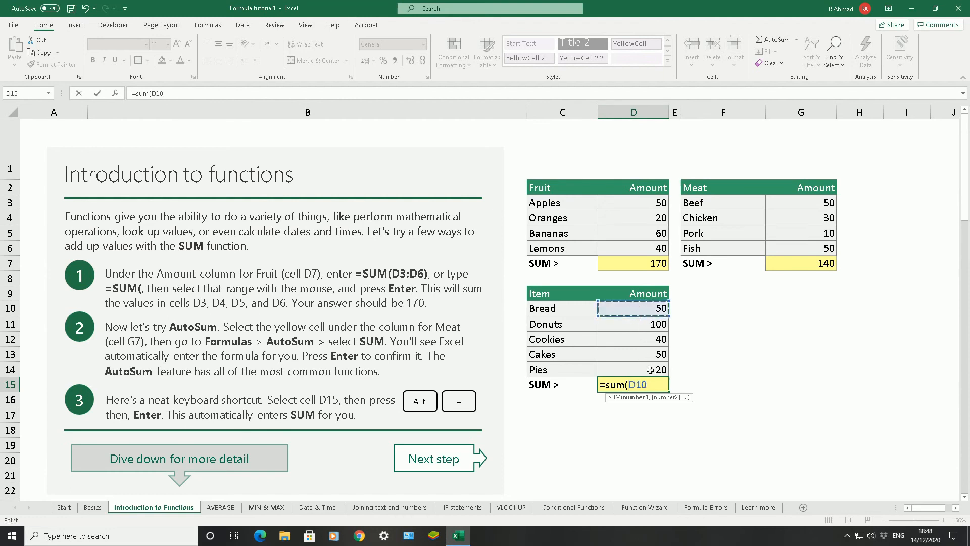
{"action": "key", "text": "F8"}
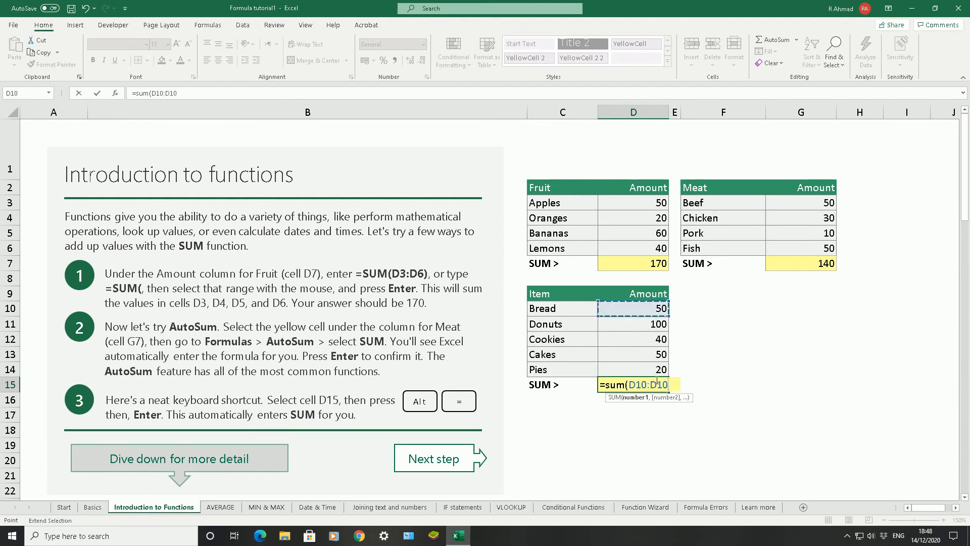
{"action": "key", "text": "BackSpace"}
{"action": "key", "text": "BackSpace"}
{"action": "key", "text": "BackSpace"}
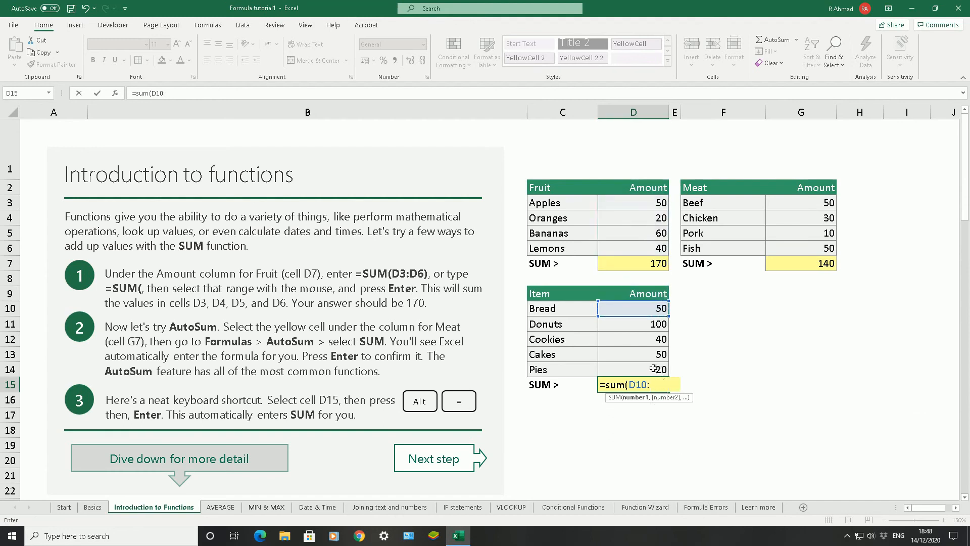
{"action": "left_click", "coordinate": [653, 368]}
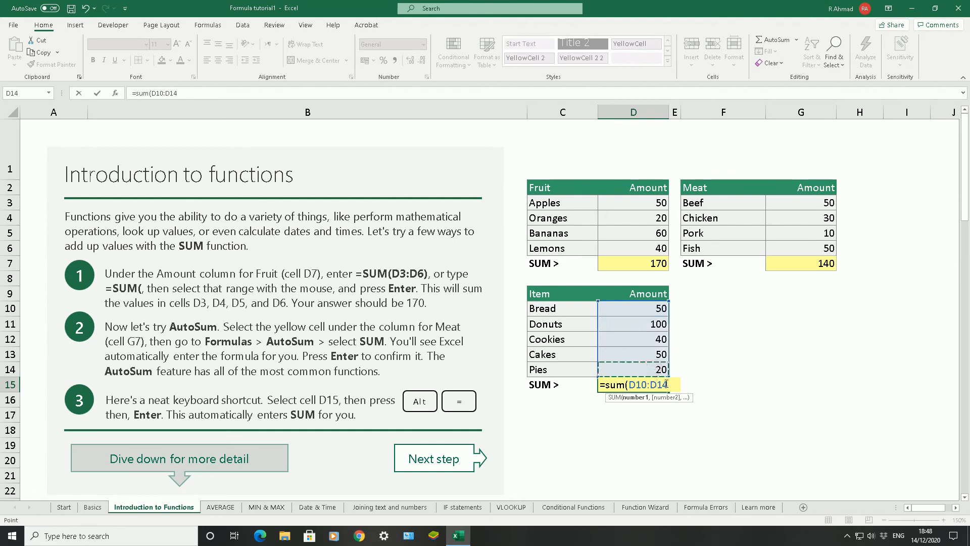
{"action": "type", "text": ")"}
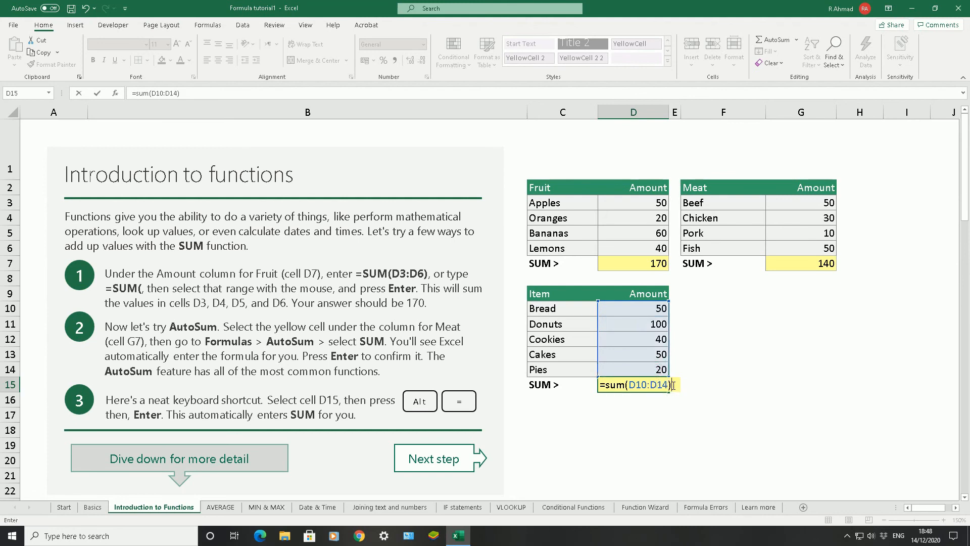
{"action": "key", "text": "Return"}
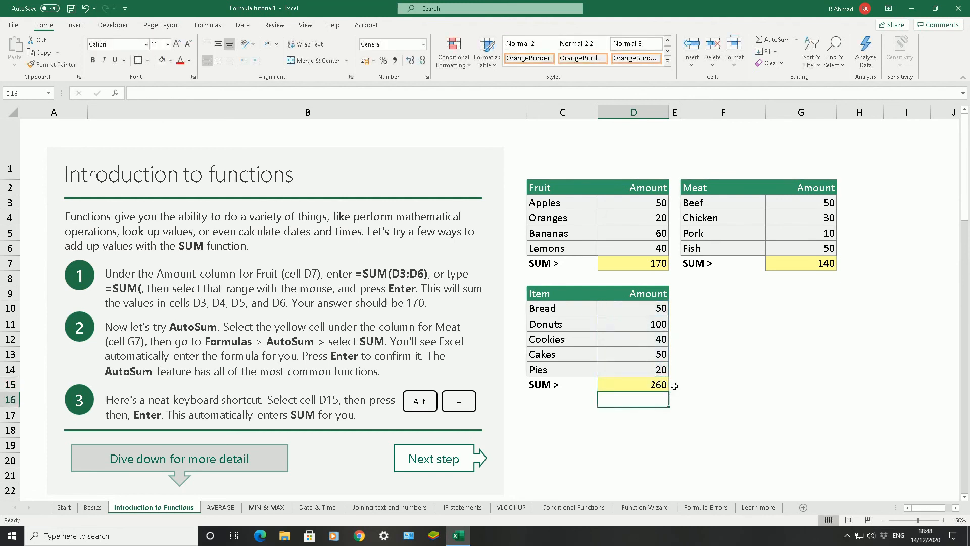
Step: Clear the Item total in cell D15 and re-enter =sum(D10:D14), selecting the whole range of amounts at once
{"action": "left_click", "coordinate": [660, 385]}
{"action": "key", "text": "Delete"}
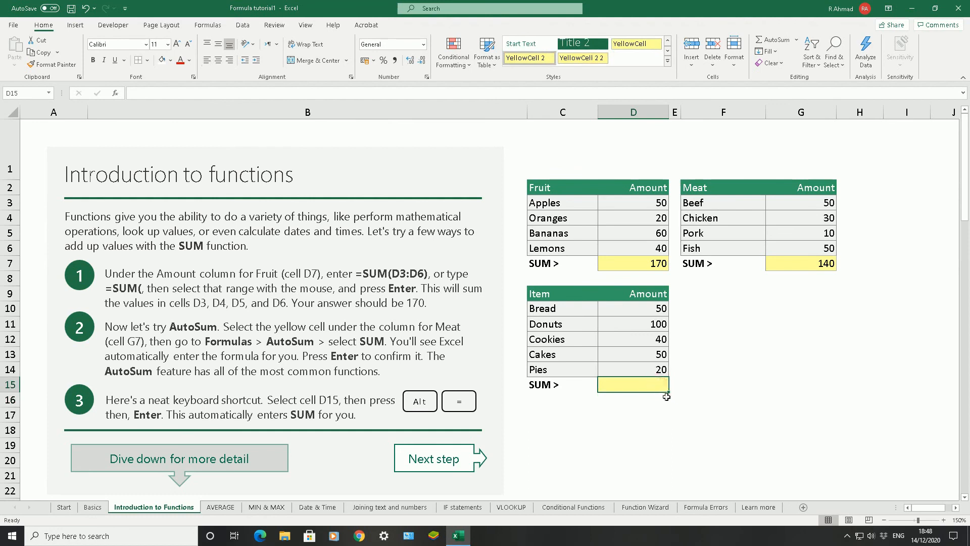
{"action": "type", "text": "=sum("}
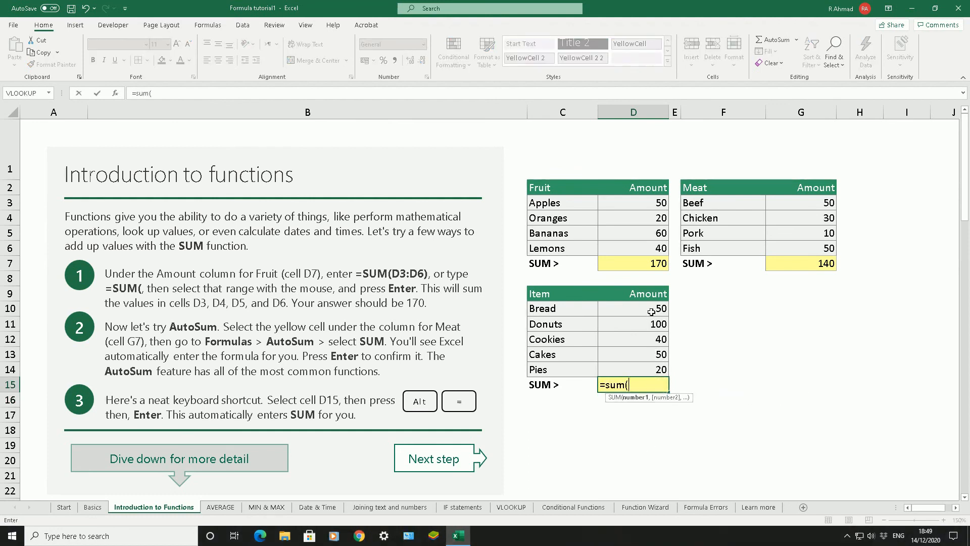
{"action": "left_click_drag", "start_coordinate": [651, 307], "coordinate": [649, 365]}
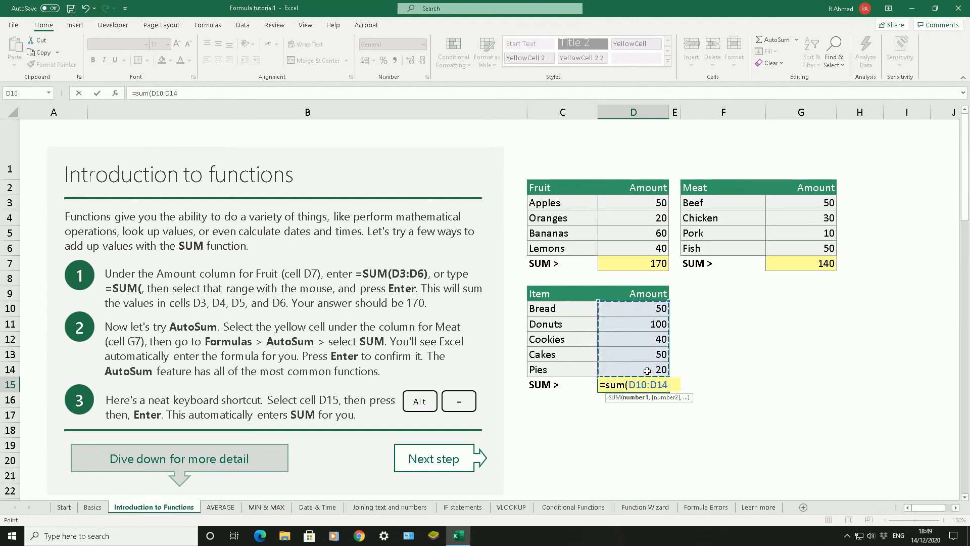
{"action": "type", "text": ")"}
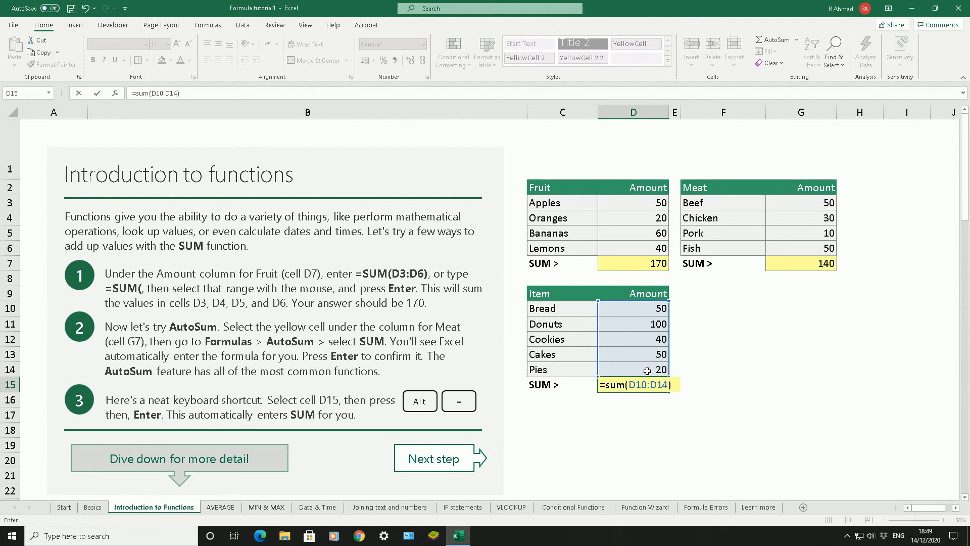
{"action": "key", "text": "Return"}
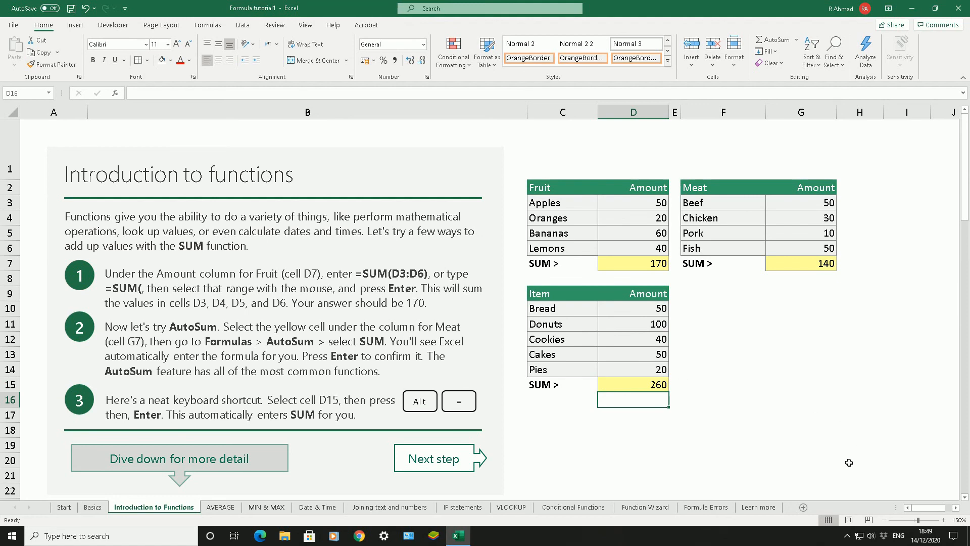
{"action": "left_click", "coordinate": [847, 535]}
{"action": "left_click", "coordinate": [837, 497]}
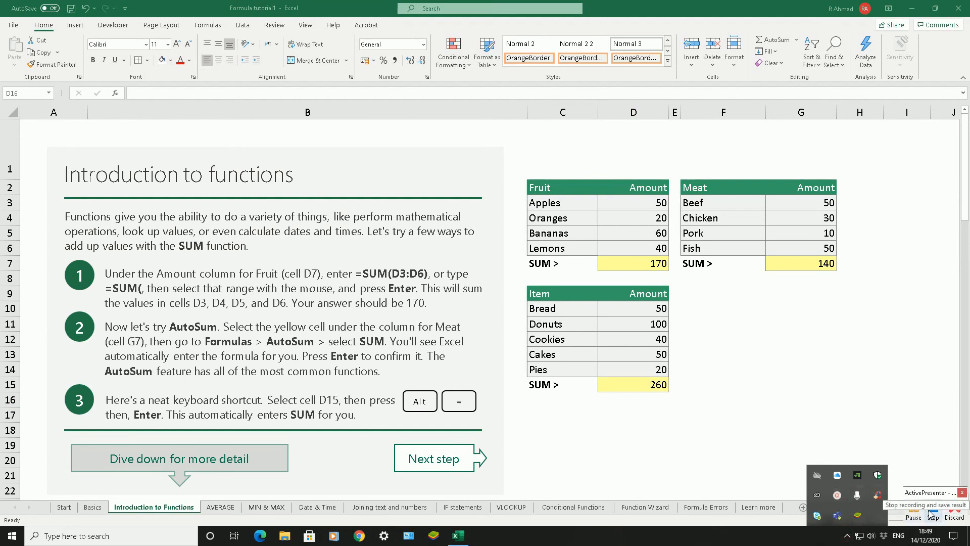
{"action": "left_click", "coordinate": [931, 513]}
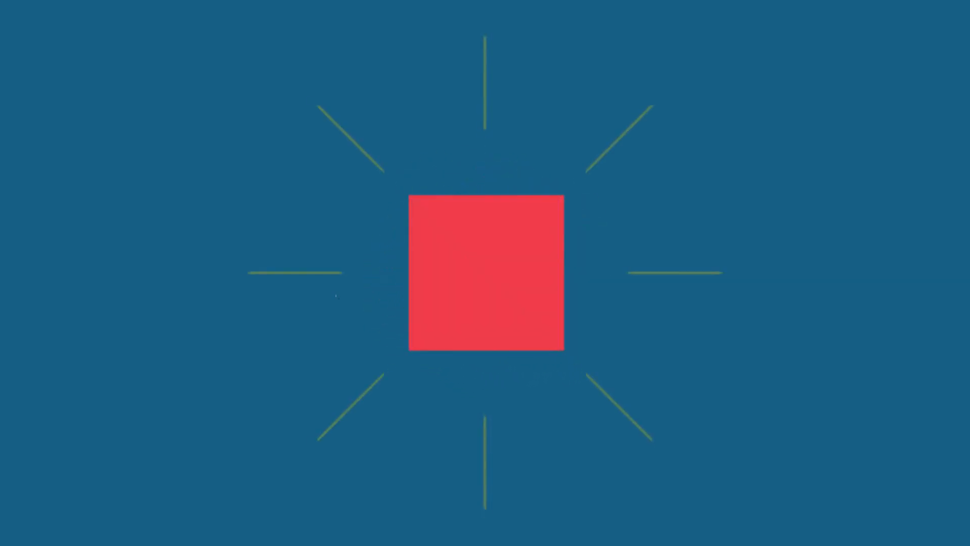